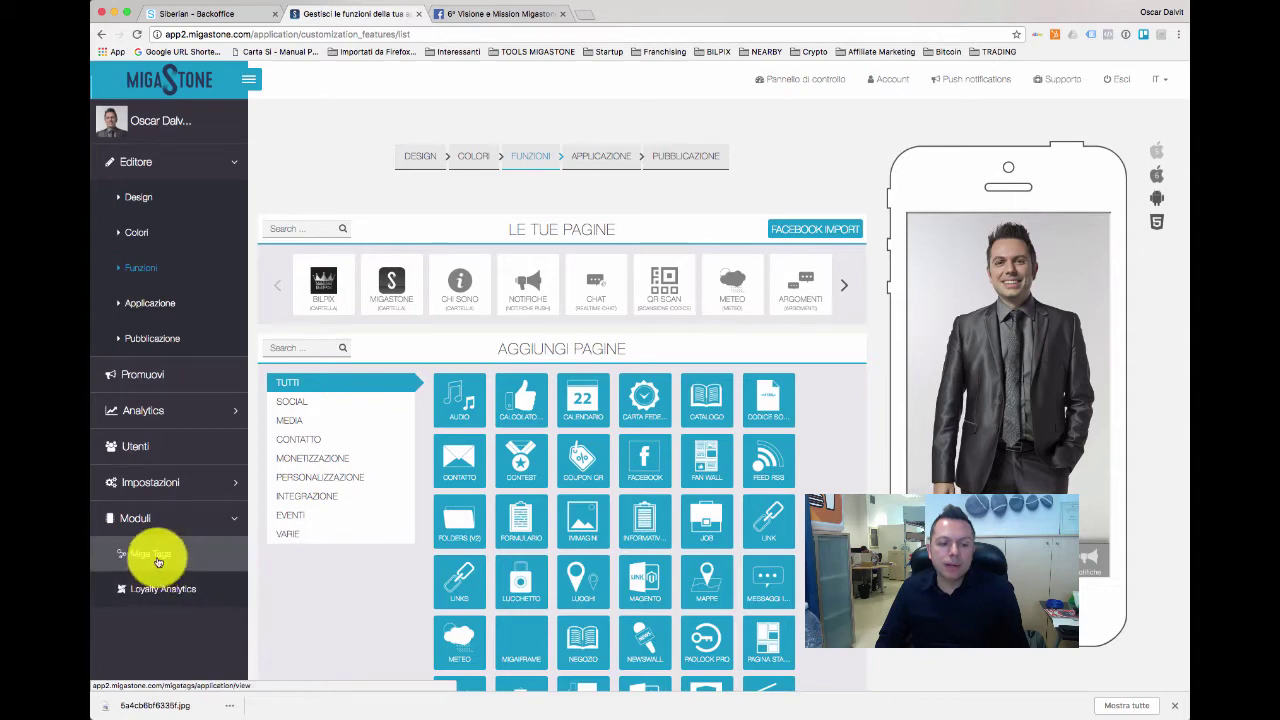
Open the Miga Tags settings page from the Moduli sidebar section
{"action": "left_click", "coordinate": [160, 560]}
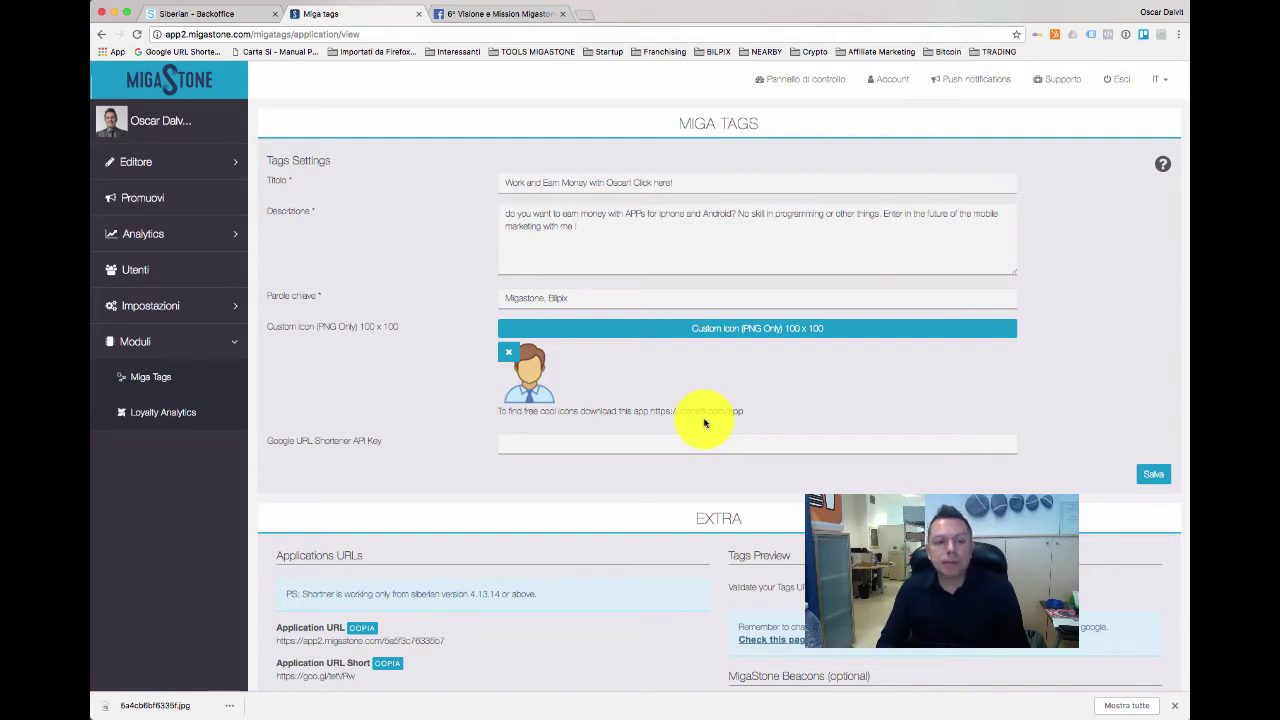
Open Impostazioni > Dominio and copy the app2.migastone.com domain URL
{"action": "left_click", "coordinate": [198, 306]}
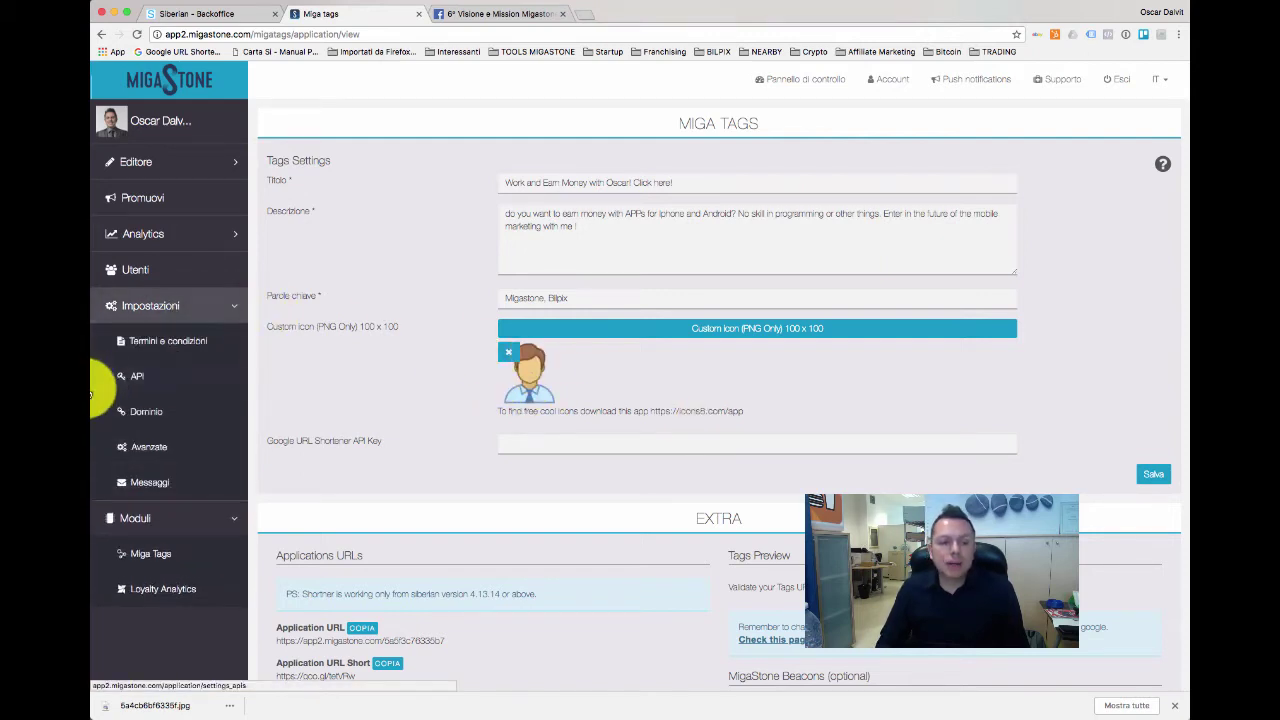
{"action": "left_click", "coordinate": [136, 416]}
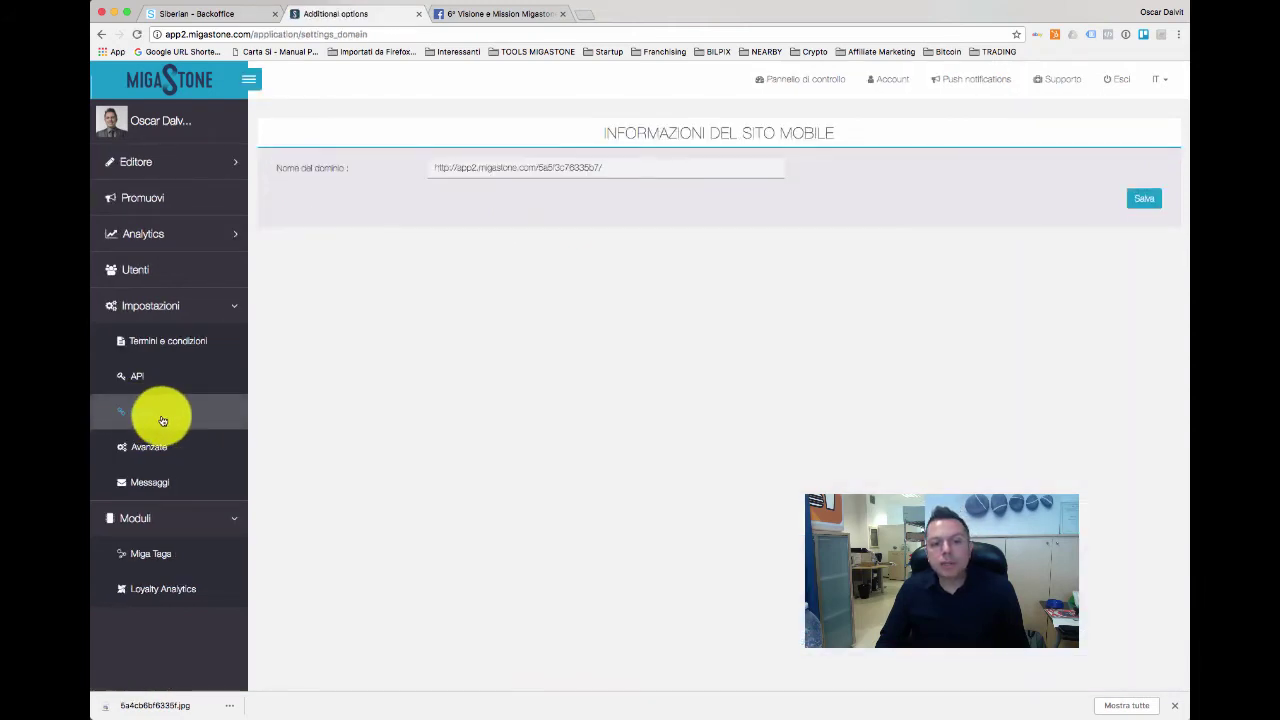
{"action": "left_click_drag", "start_coordinate": [443, 168], "coordinate": [610, 167]}
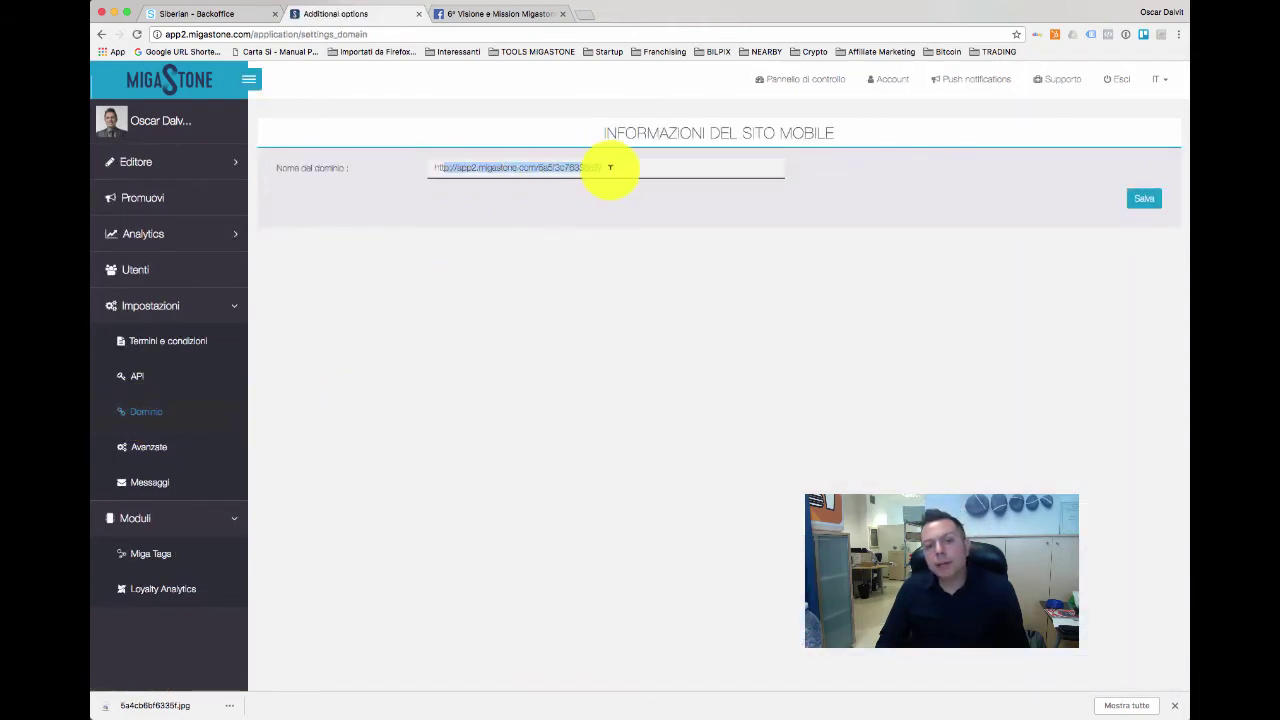
{"action": "left_click", "coordinate": [610, 167]}
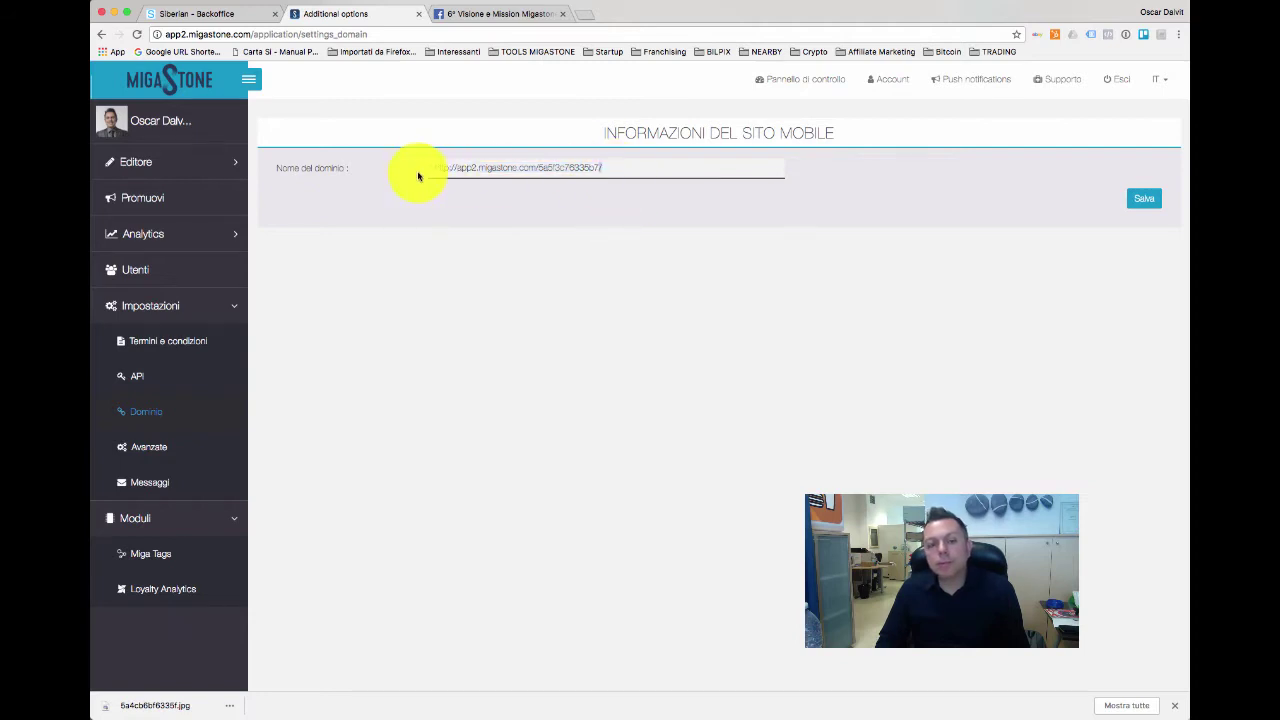
{"action": "key", "text": "super+a"}
{"action": "key", "text": "ctrl+c"}
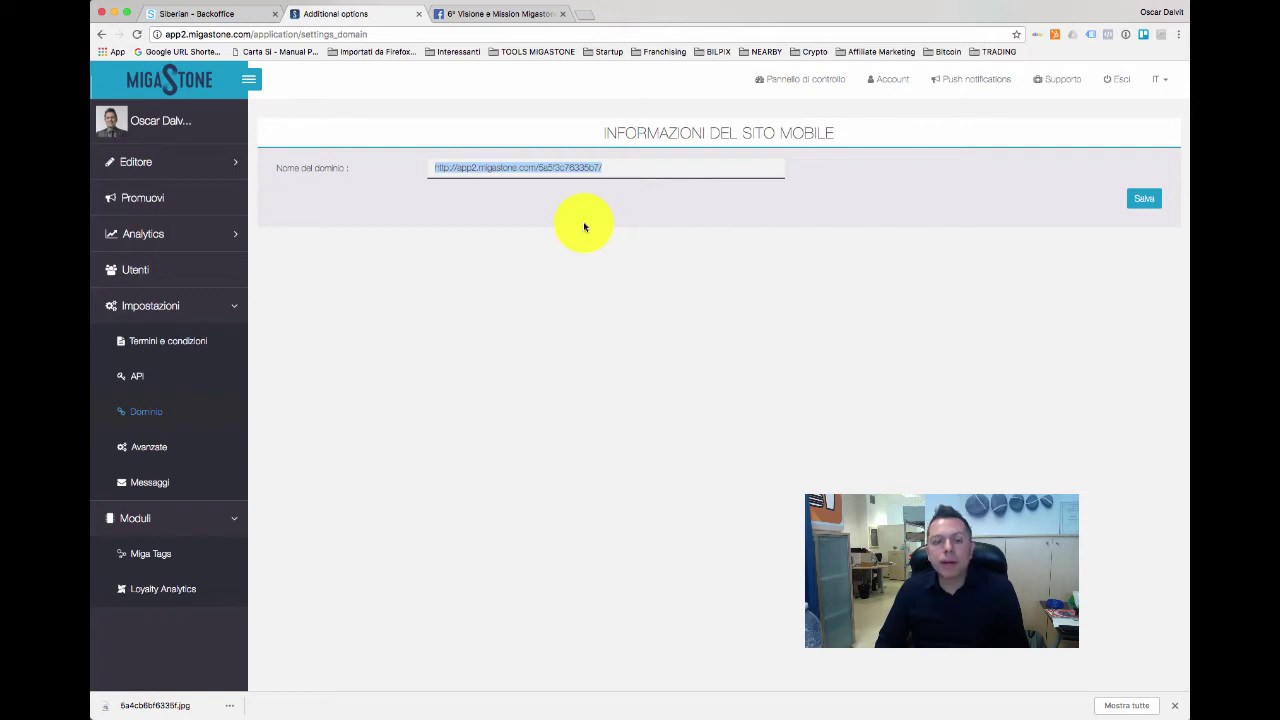
Open the Facebook home feed, then recopy the domain URL from MigaStone
{"action": "left_click", "coordinate": [546, 21]}
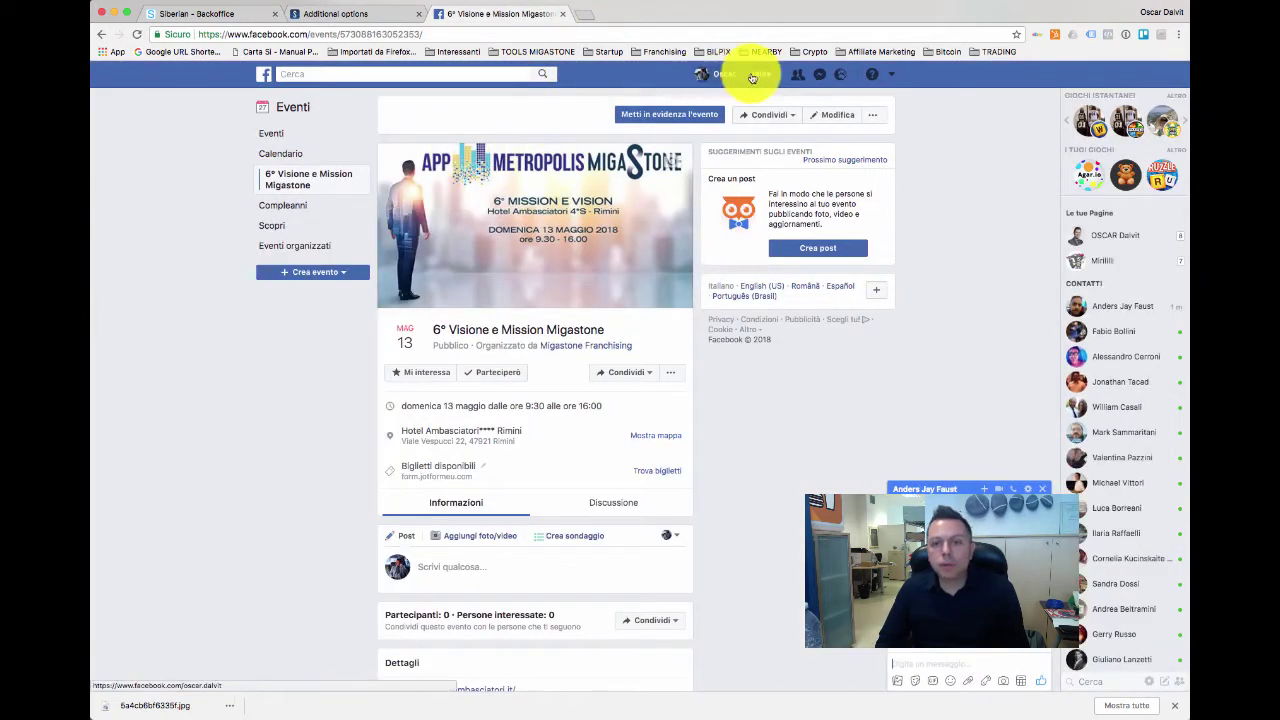
{"action": "left_click", "coordinate": [768, 79]}
{"action": "left_click", "coordinate": [362, 16]}
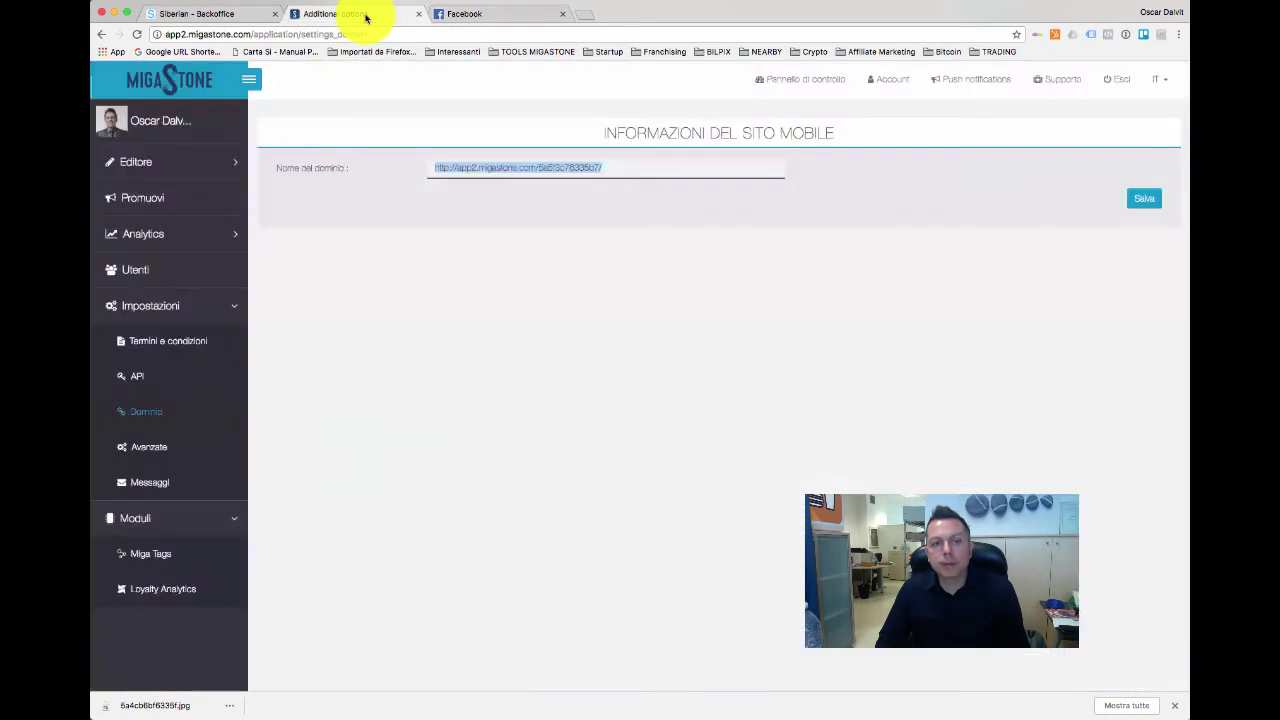
{"action": "left_click", "coordinate": [500, 165]}
{"action": "key", "text": "ctrl+a"}
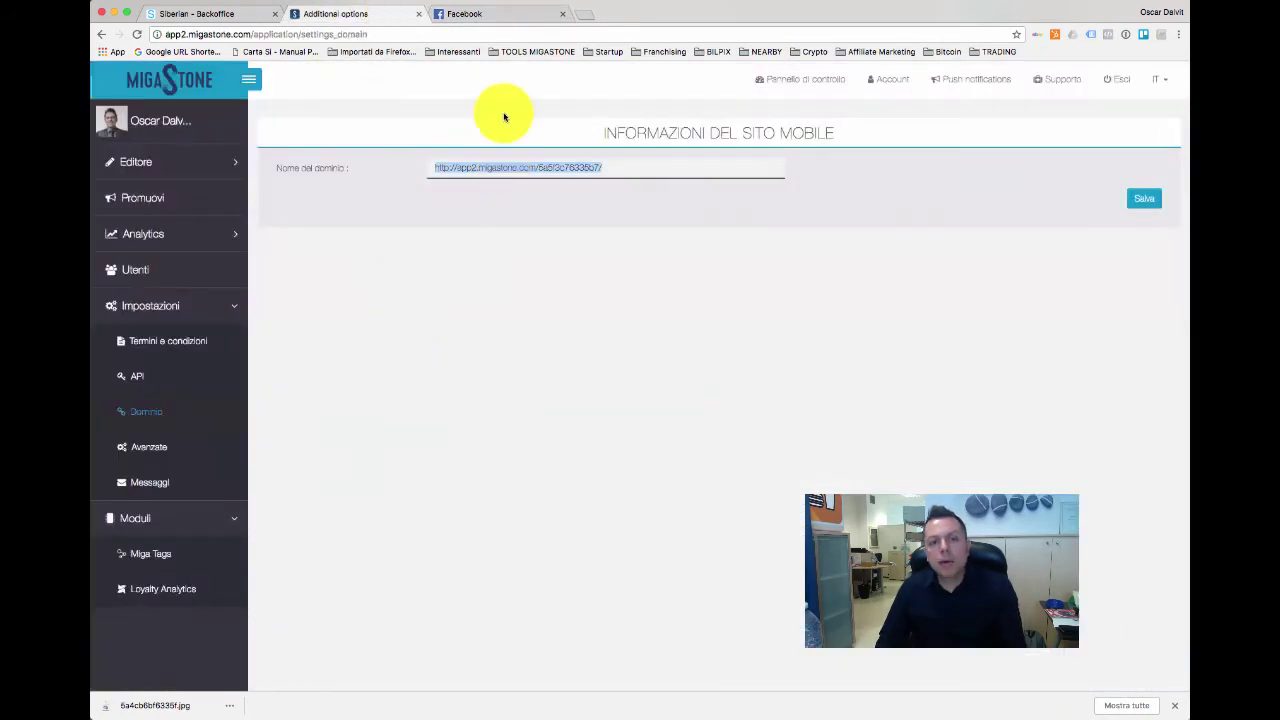
Paste the app URL into a new Facebook post so its preview card appears
{"action": "left_click", "coordinate": [500, 16]}
{"action": "left_click", "coordinate": [460, 137]}
{"action": "key", "text": "ctrl+v"}
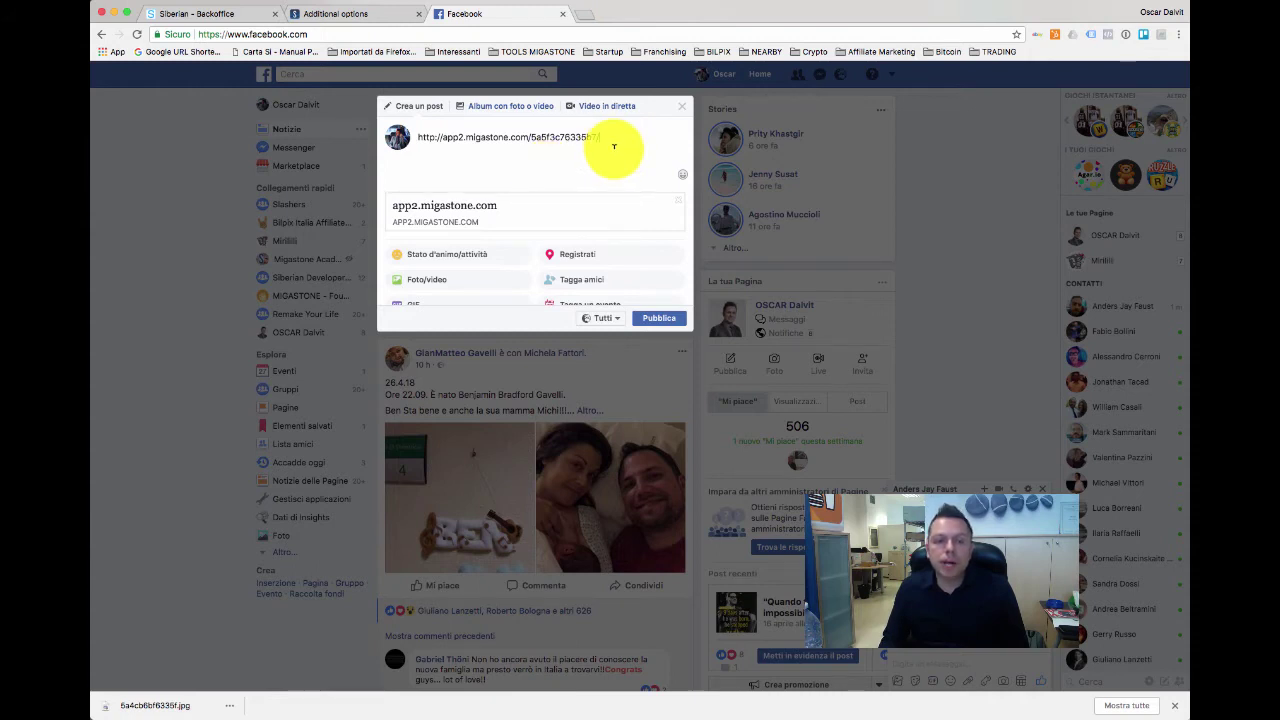
{"action": "left_click", "coordinate": [331, 15]}
Reopen Miga Tags and select the title about earning money with 'Click here!'
{"action": "left_click", "coordinate": [148, 560]}
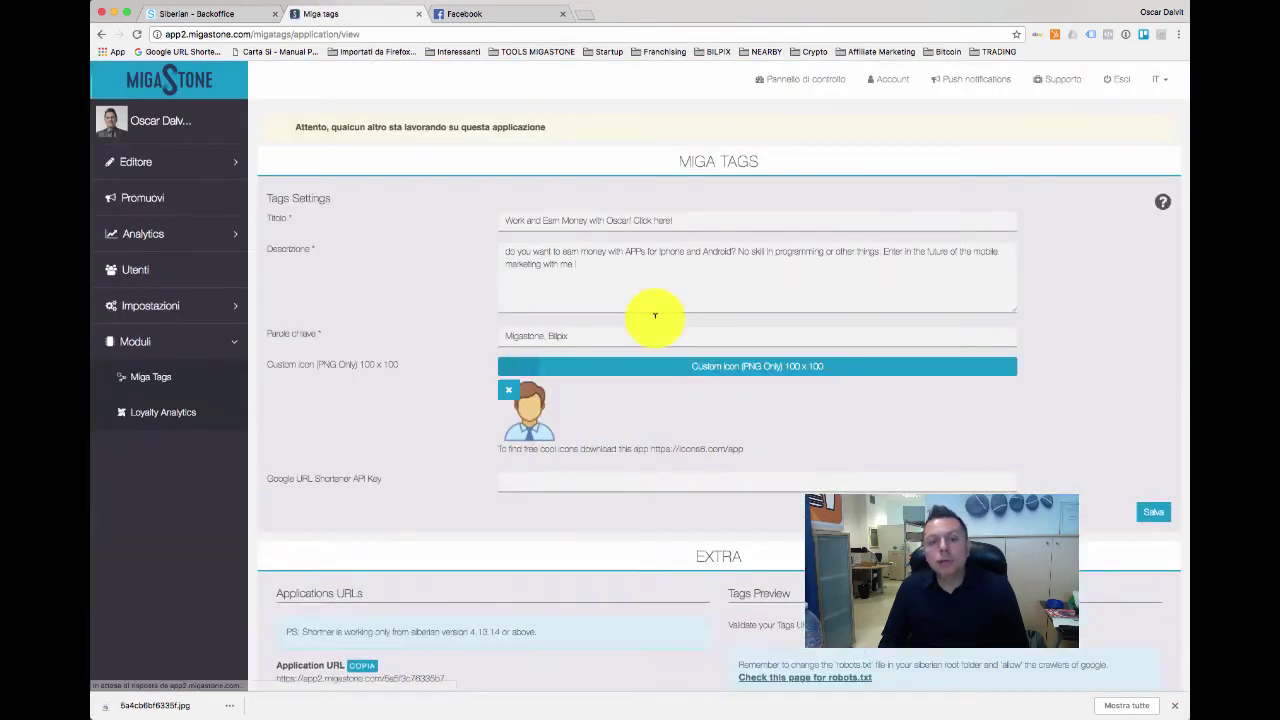
{"action": "left_click_drag", "start_coordinate": [504, 218], "coordinate": [682, 222]}
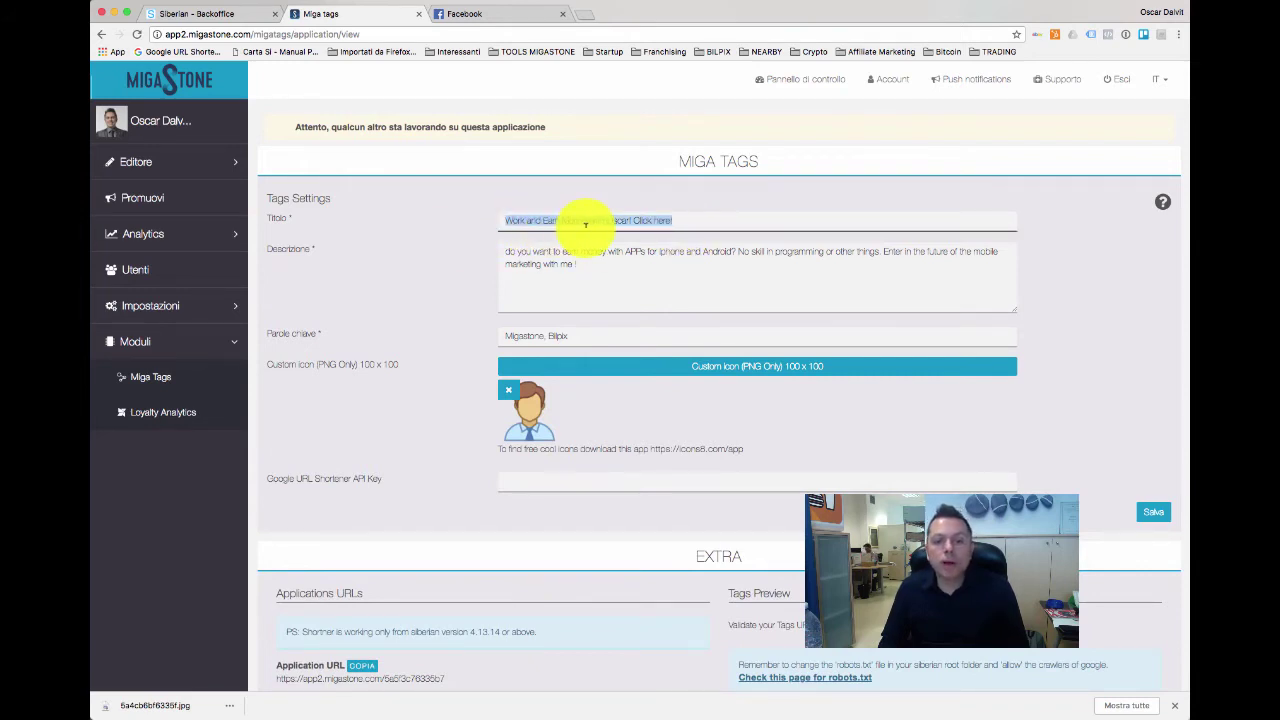
{"action": "left_click", "coordinate": [688, 218]}
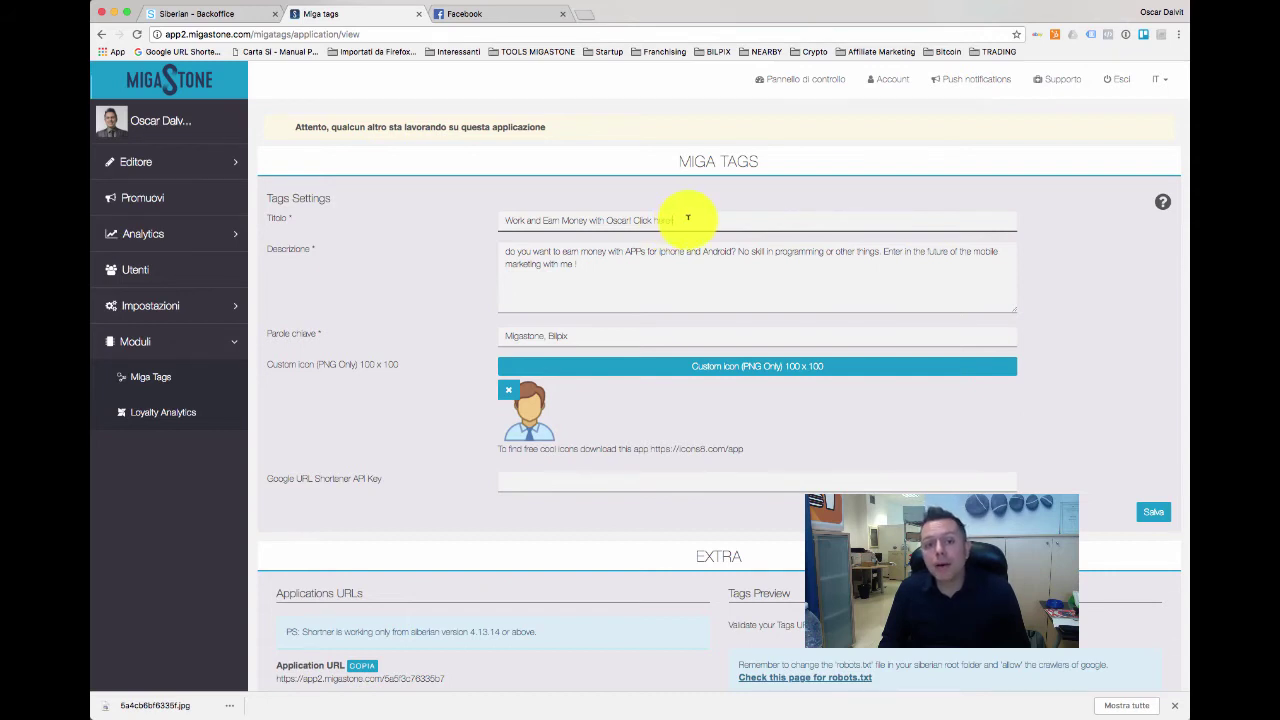
{"action": "left_click_drag", "start_coordinate": [684, 217], "coordinate": [506, 218]}
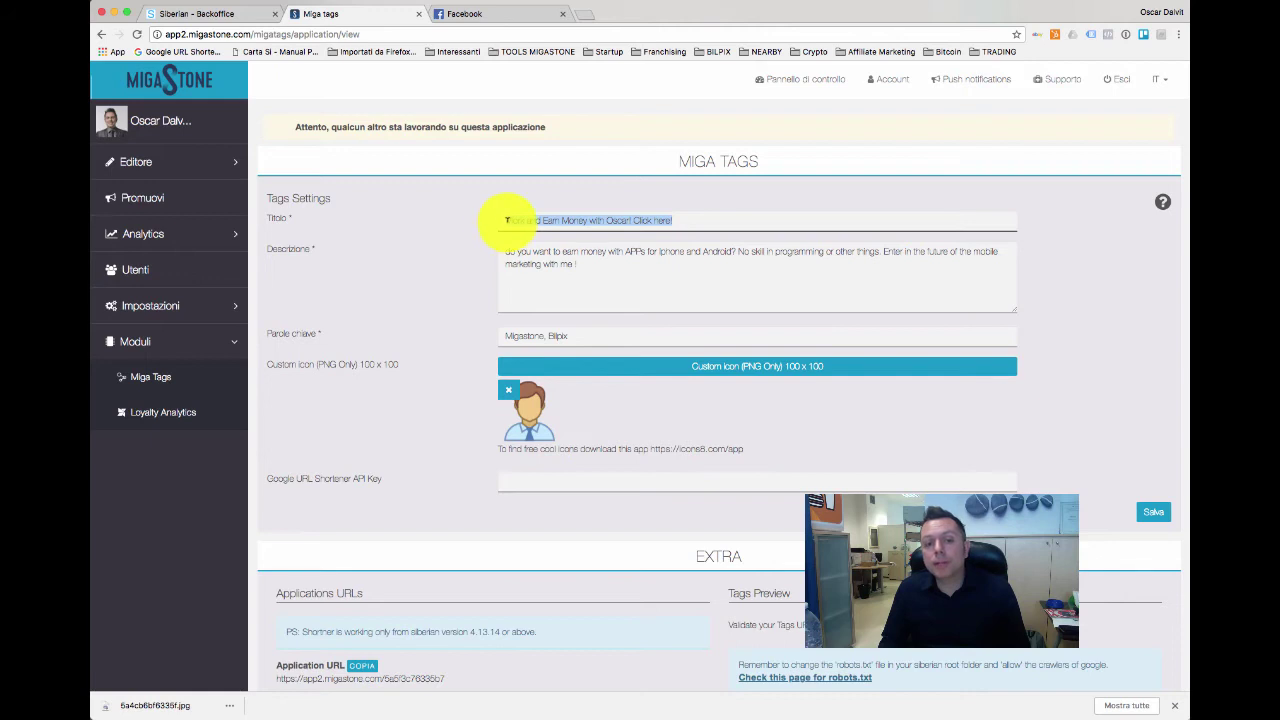
{"action": "left_click_drag", "start_coordinate": [506, 220], "coordinate": [506, 253]}
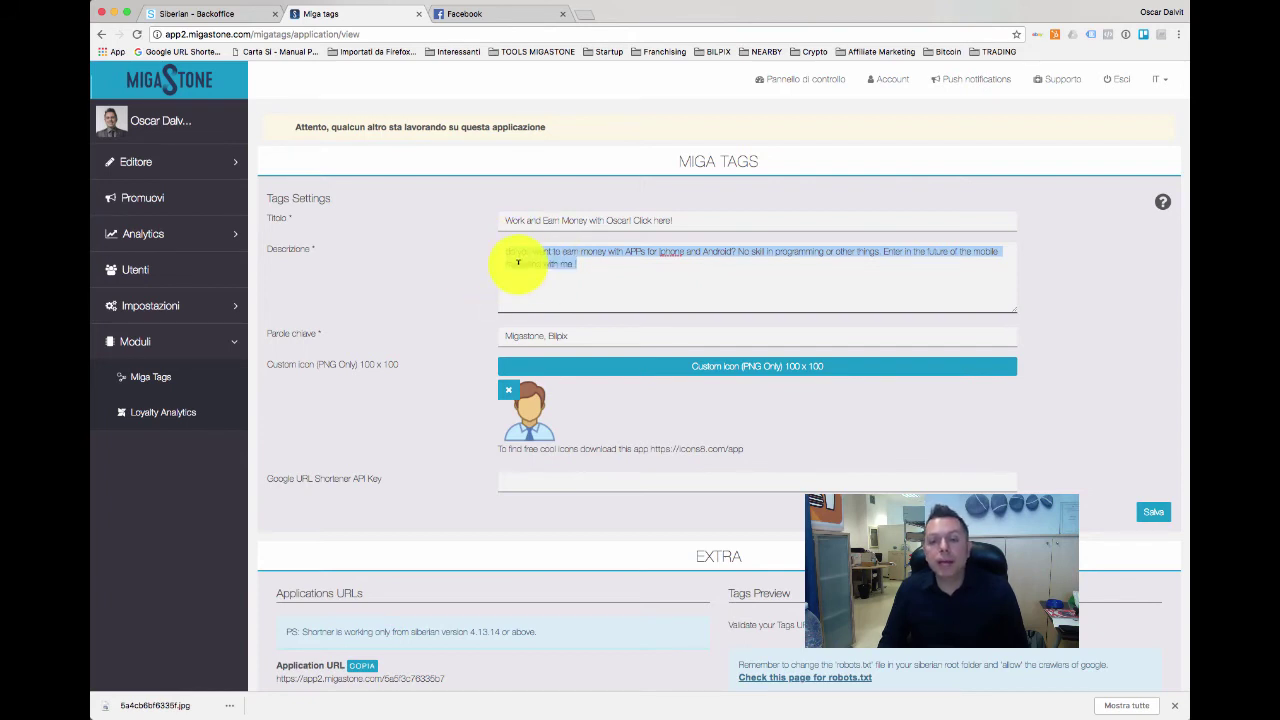
Highlight the description and keywords Migastone, Bilpix beside the custom 100x100 icon
{"action": "left_click", "coordinate": [584, 266]}
{"action": "triple_click", "coordinate": [533, 250]}
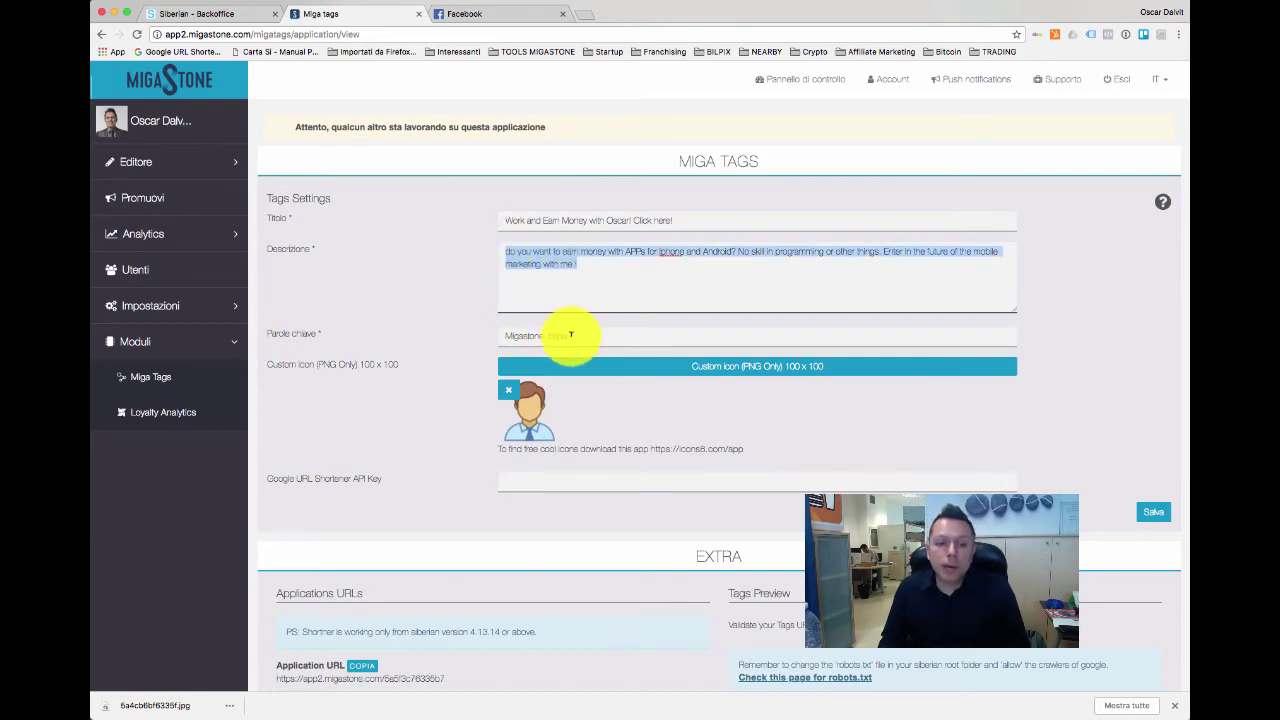
{"action": "left_click_drag", "start_coordinate": [571, 334], "coordinate": [505, 331]}
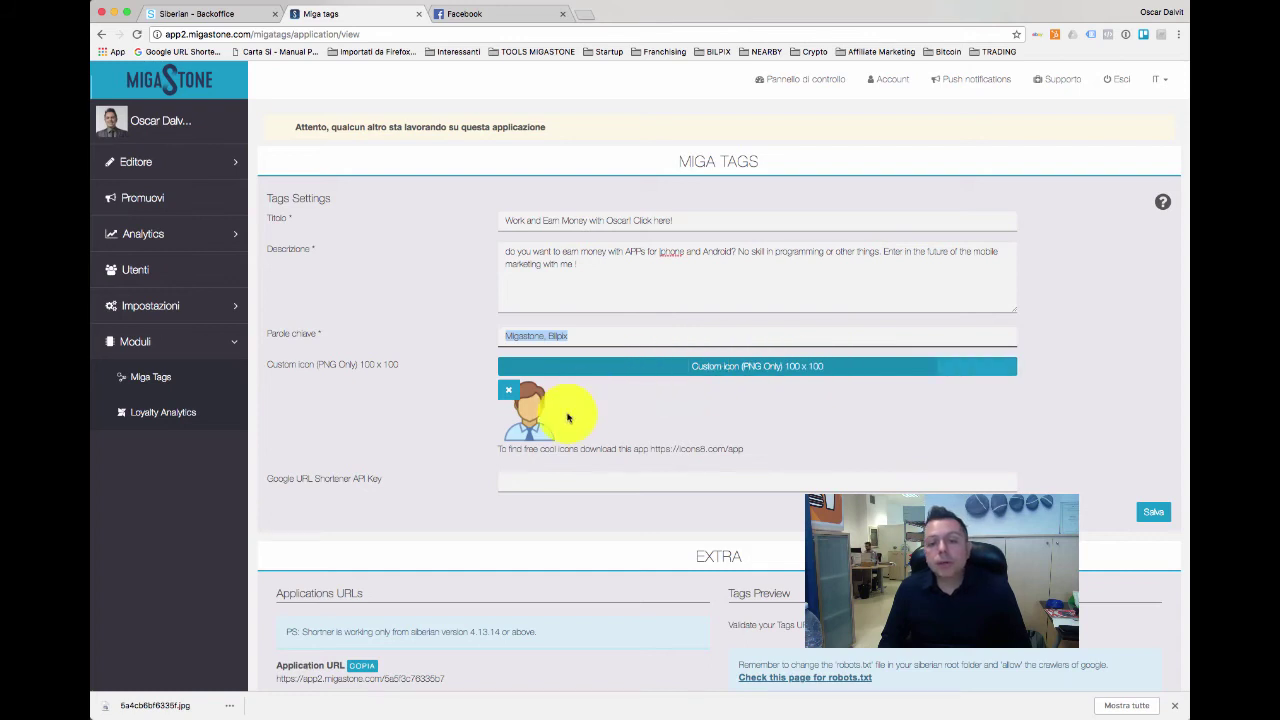
{"action": "mouse_move", "coordinate": [519, 435]}
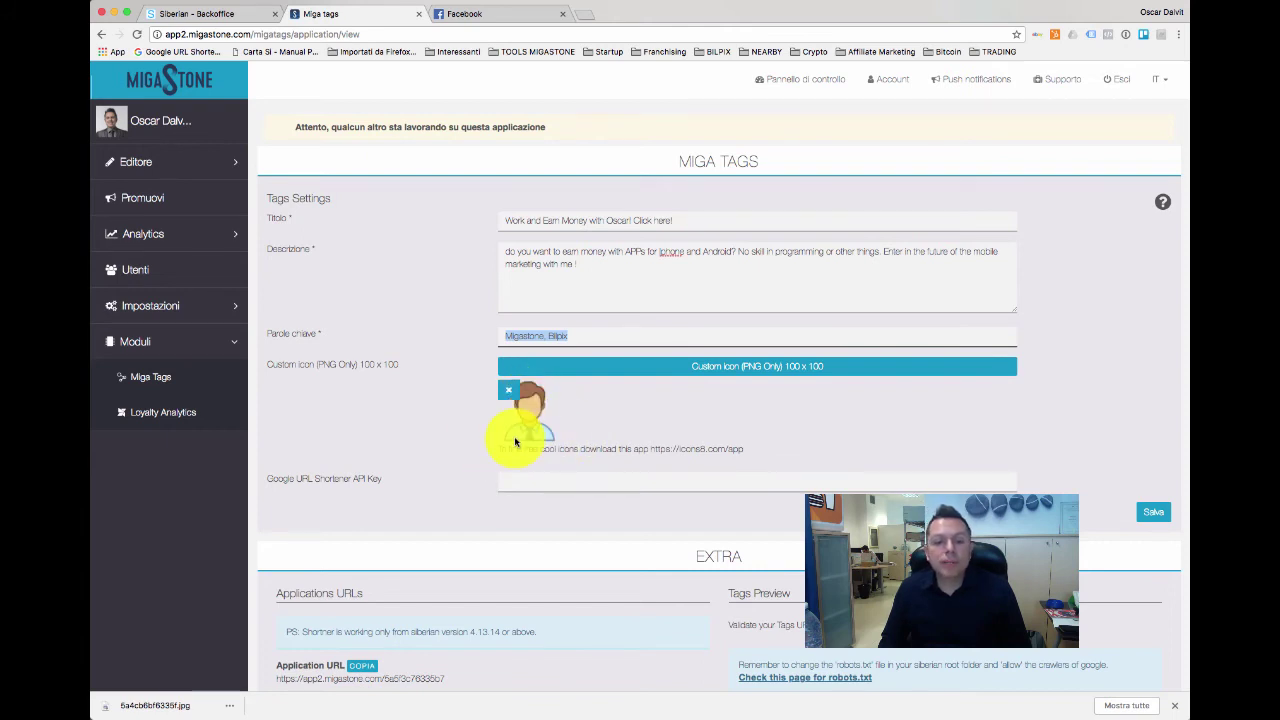
Scroll to the URL shortener API key and its version 4.13.14 or above note
{"action": "scroll", "coordinate": [510, 462], "scroll_direction": "down", "scroll_amount": 3}
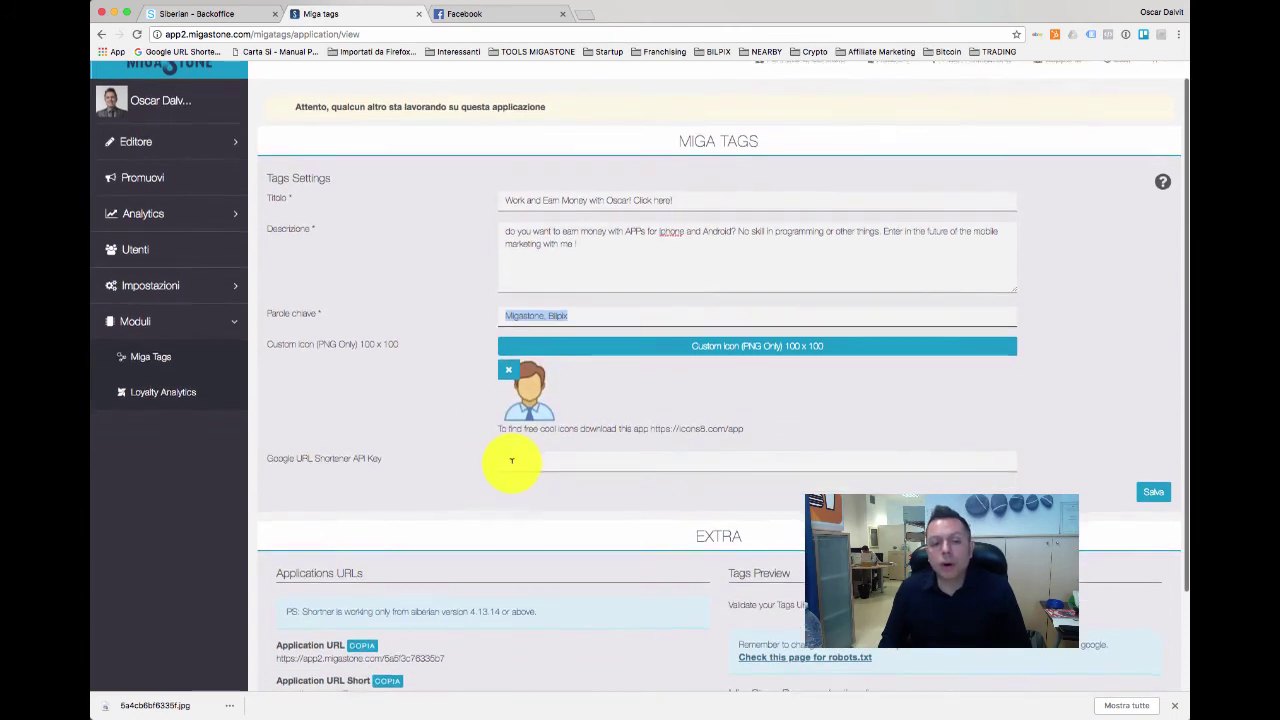
{"action": "scroll", "coordinate": [511, 462], "scroll_direction": "down", "scroll_amount": 2}
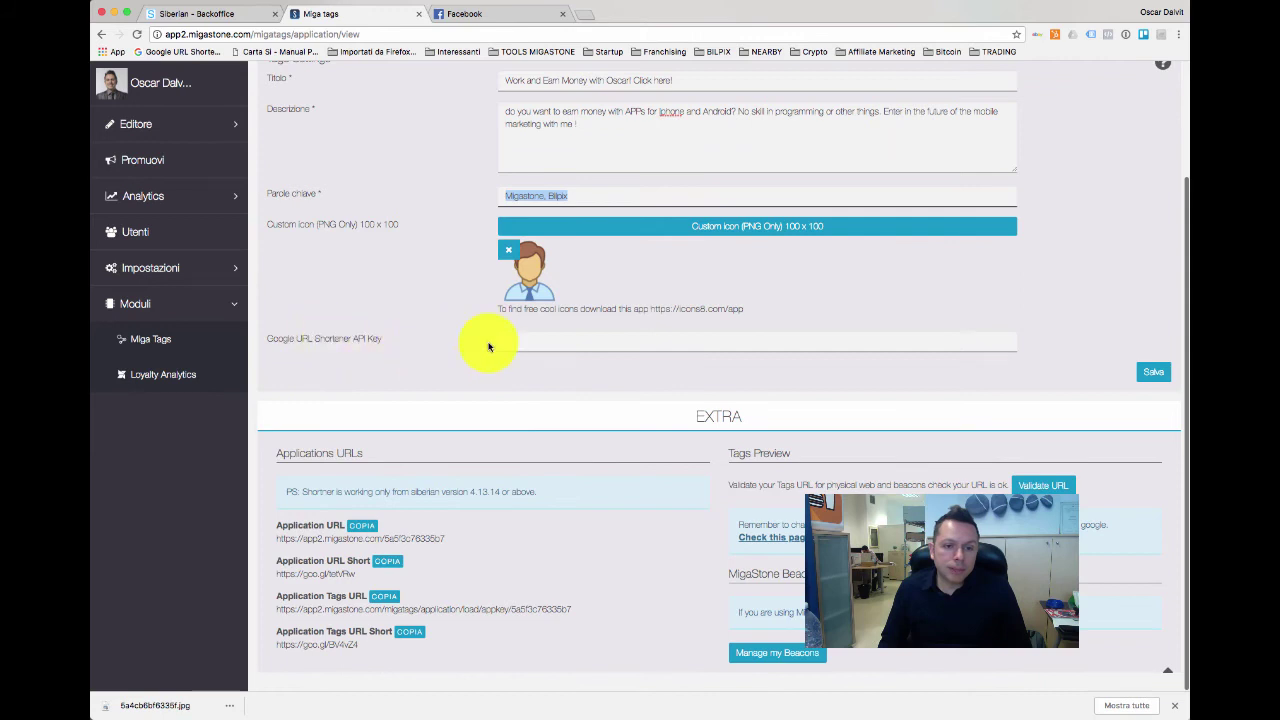
{"action": "left_click", "coordinate": [531, 339]}
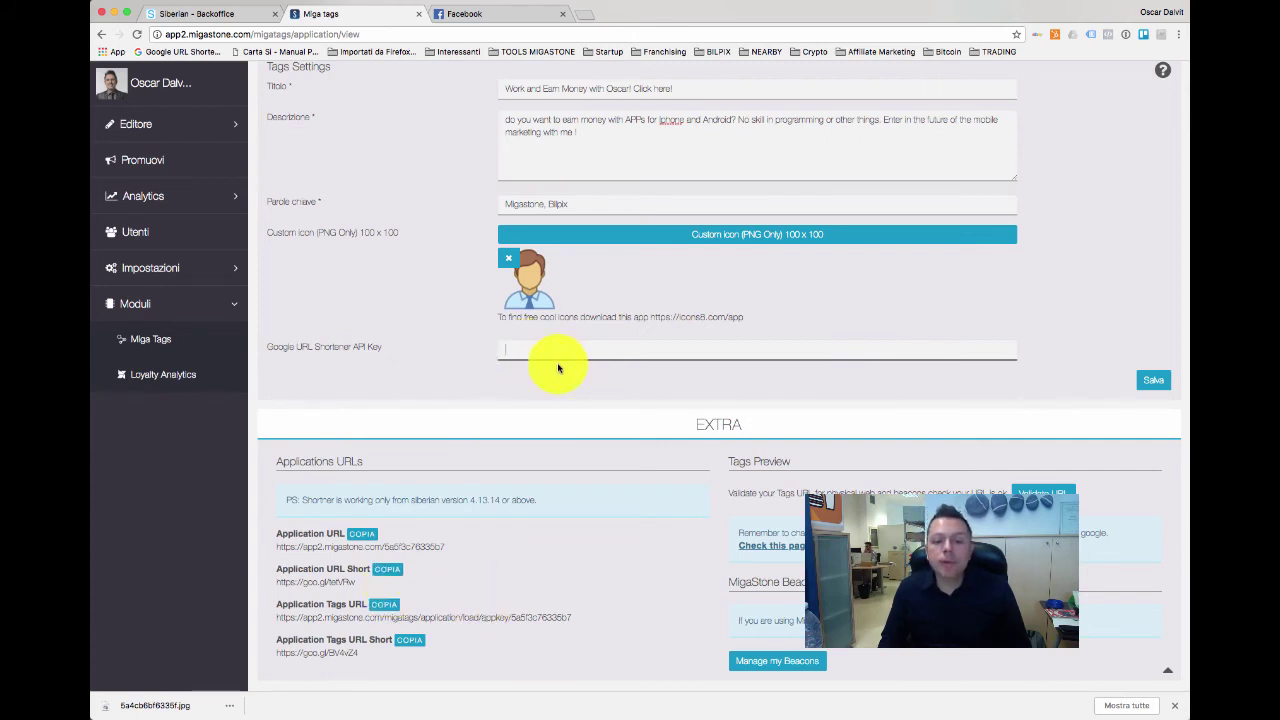
{"action": "scroll", "coordinate": [492, 514], "scroll_direction": "down", "scroll_amount": 1}
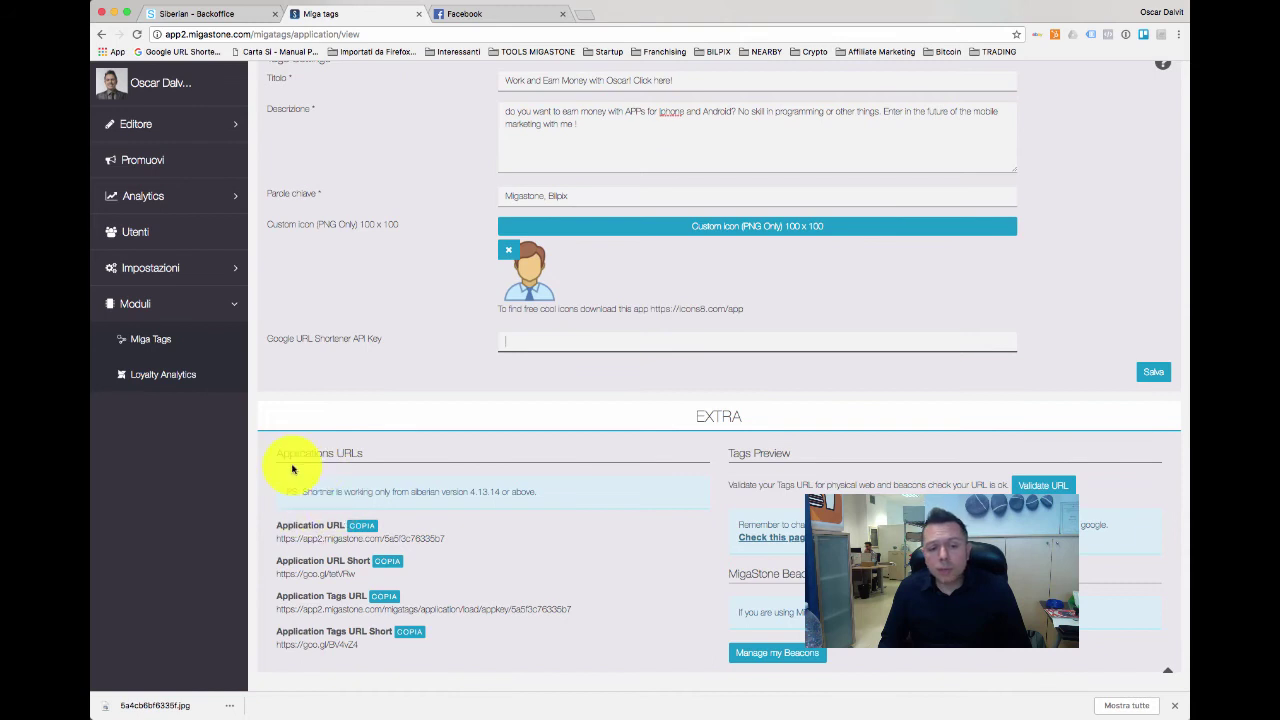
{"action": "left_click_drag", "start_coordinate": [313, 491], "coordinate": [524, 490]}
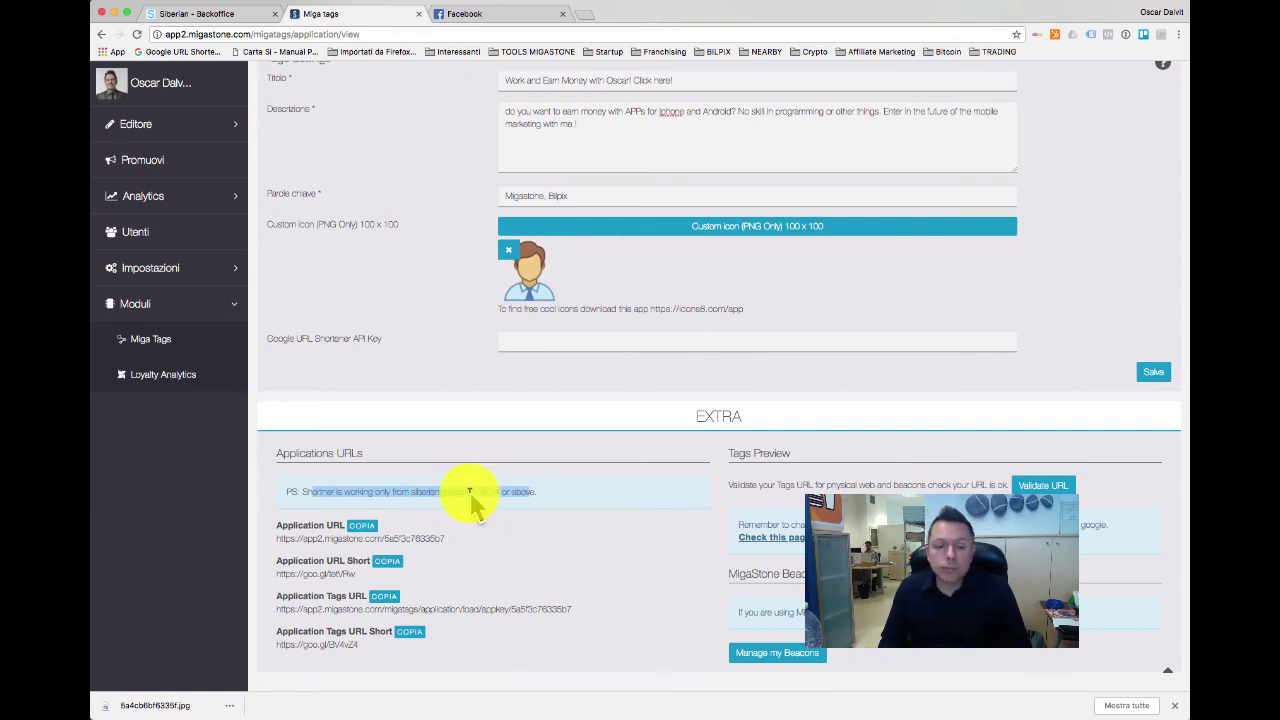
{"action": "left_click_drag", "start_coordinate": [468, 491], "coordinate": [524, 491]}
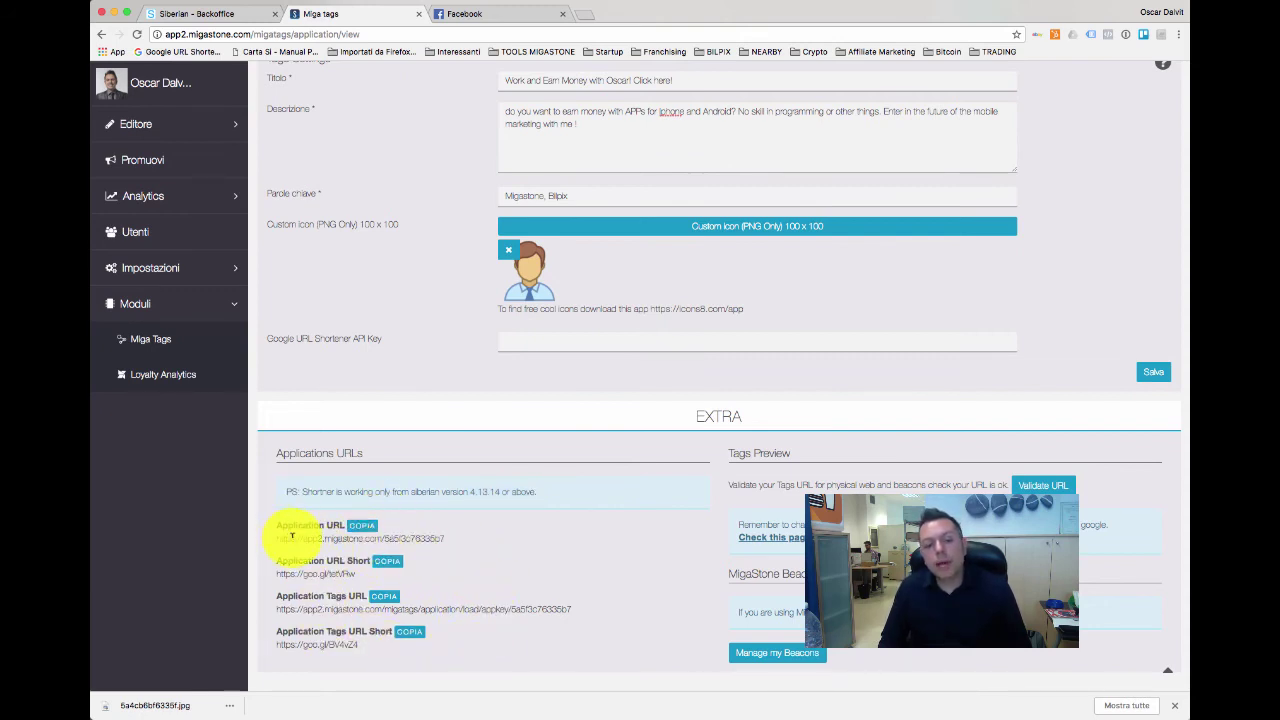
Review the Application URLs and select the short Application Tags URL to copy
{"action": "left_click_drag", "start_coordinate": [290, 538], "coordinate": [447, 541]}
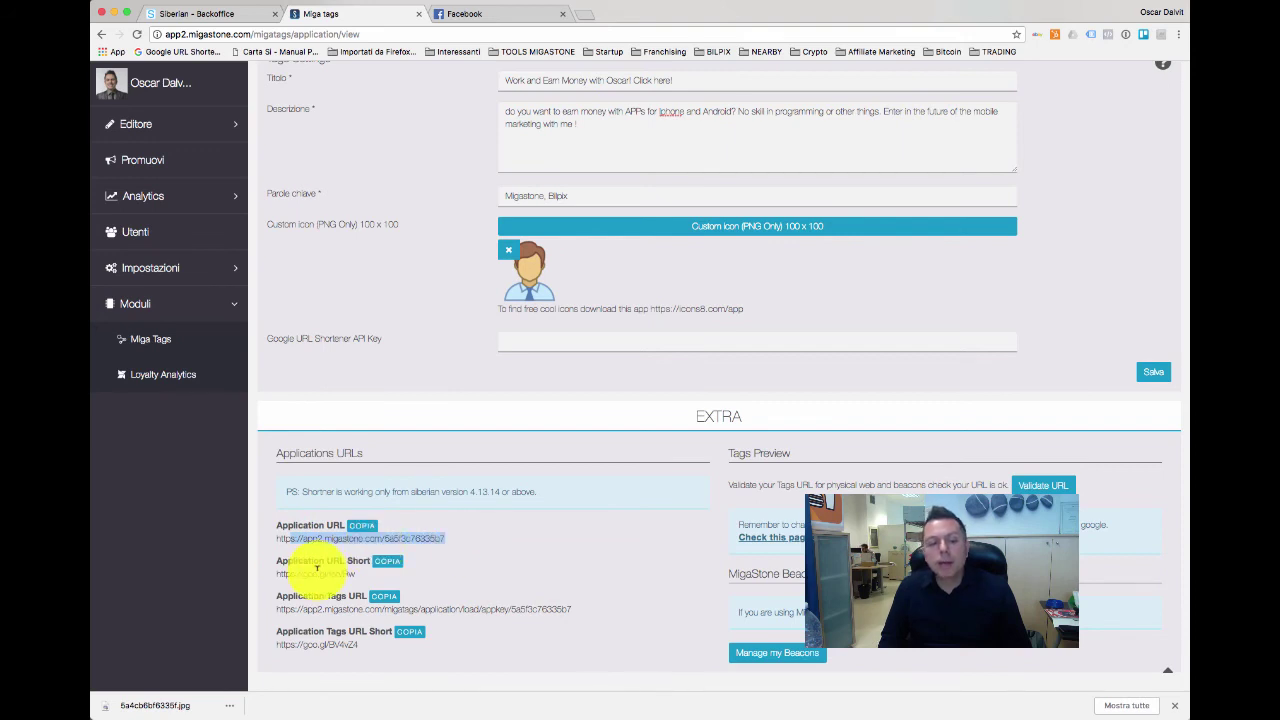
{"action": "left_click_drag", "start_coordinate": [279, 573], "coordinate": [352, 574]}
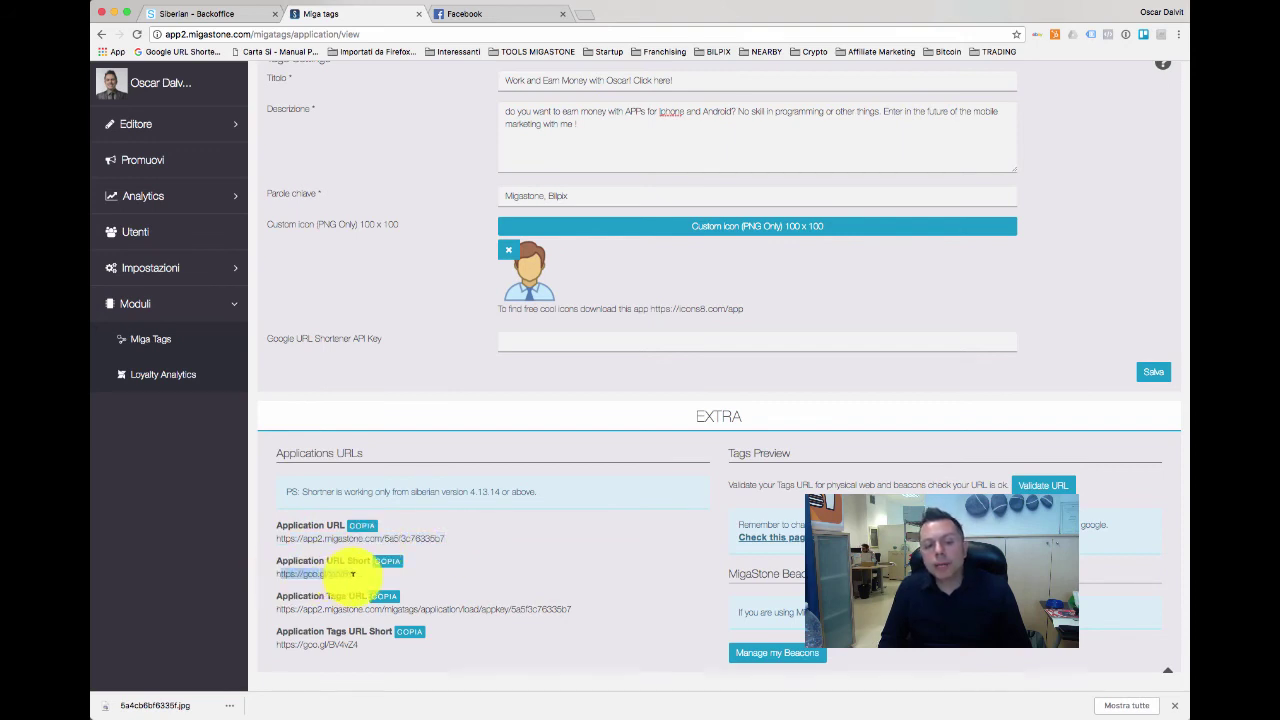
{"action": "left_click", "coordinate": [322, 530]}
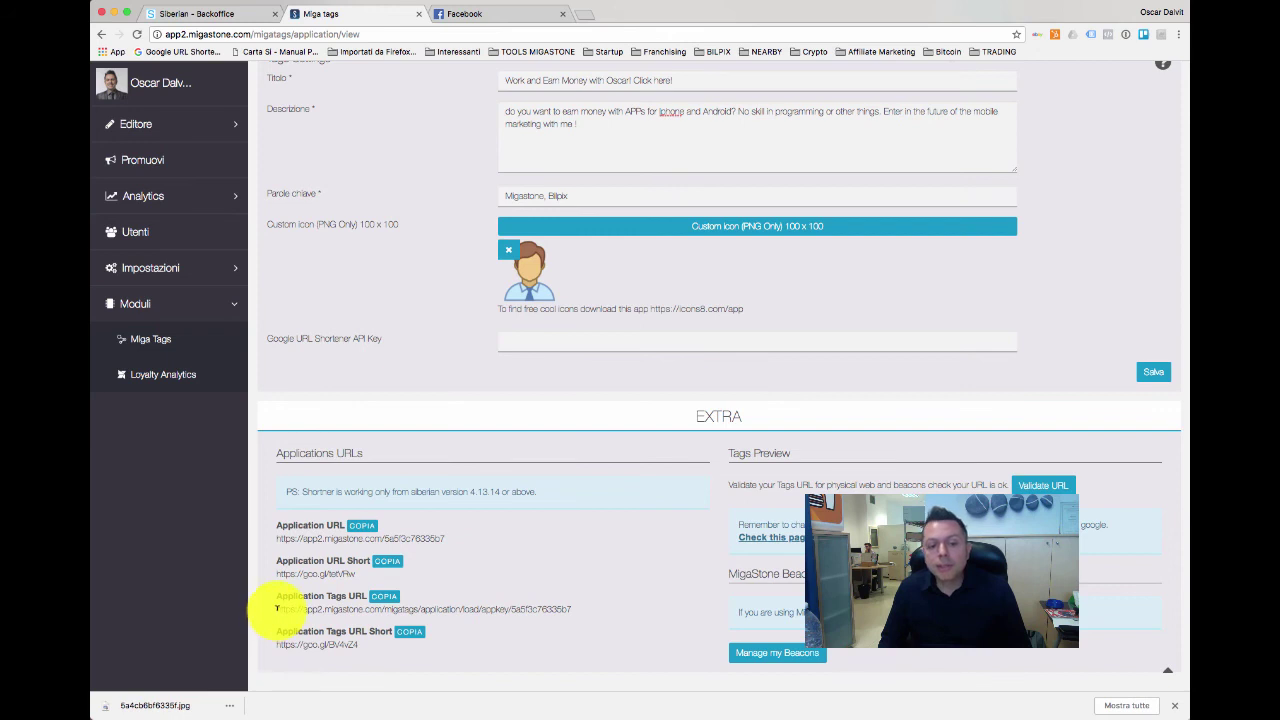
{"action": "left_click_drag", "start_coordinate": [277, 608], "coordinate": [570, 604]}
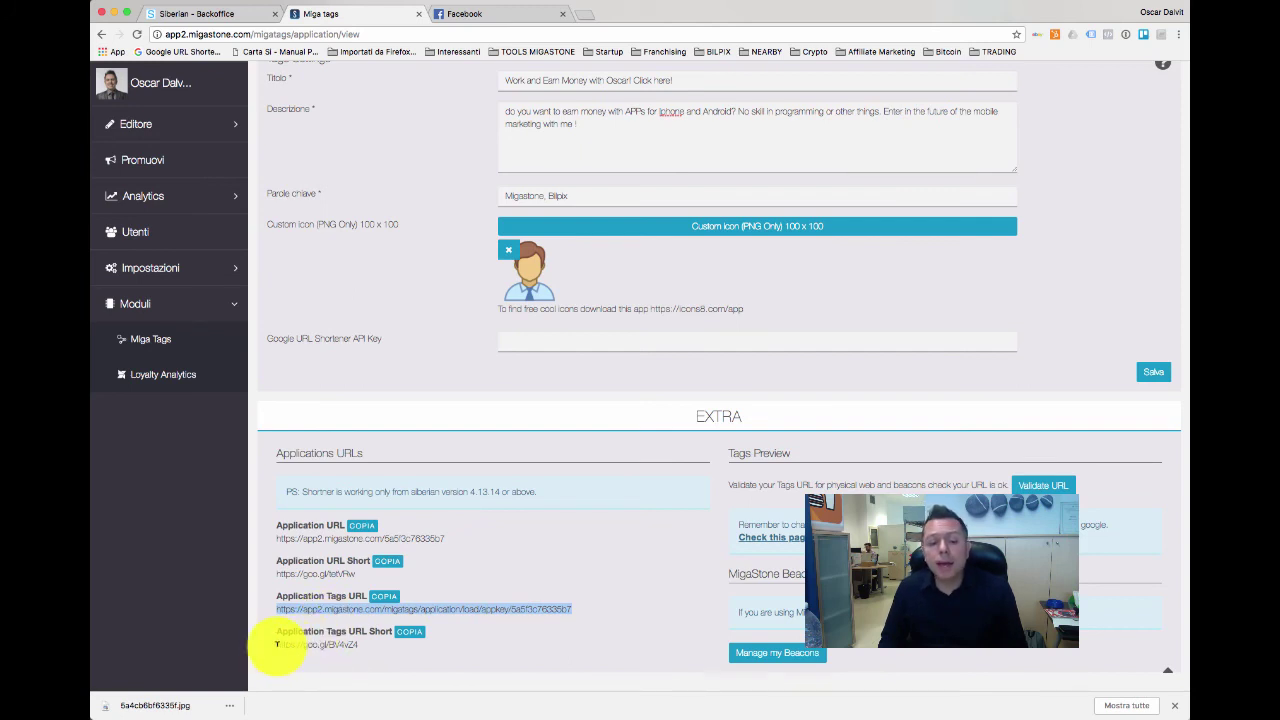
{"action": "left_click_drag", "start_coordinate": [277, 644], "coordinate": [345, 644]}
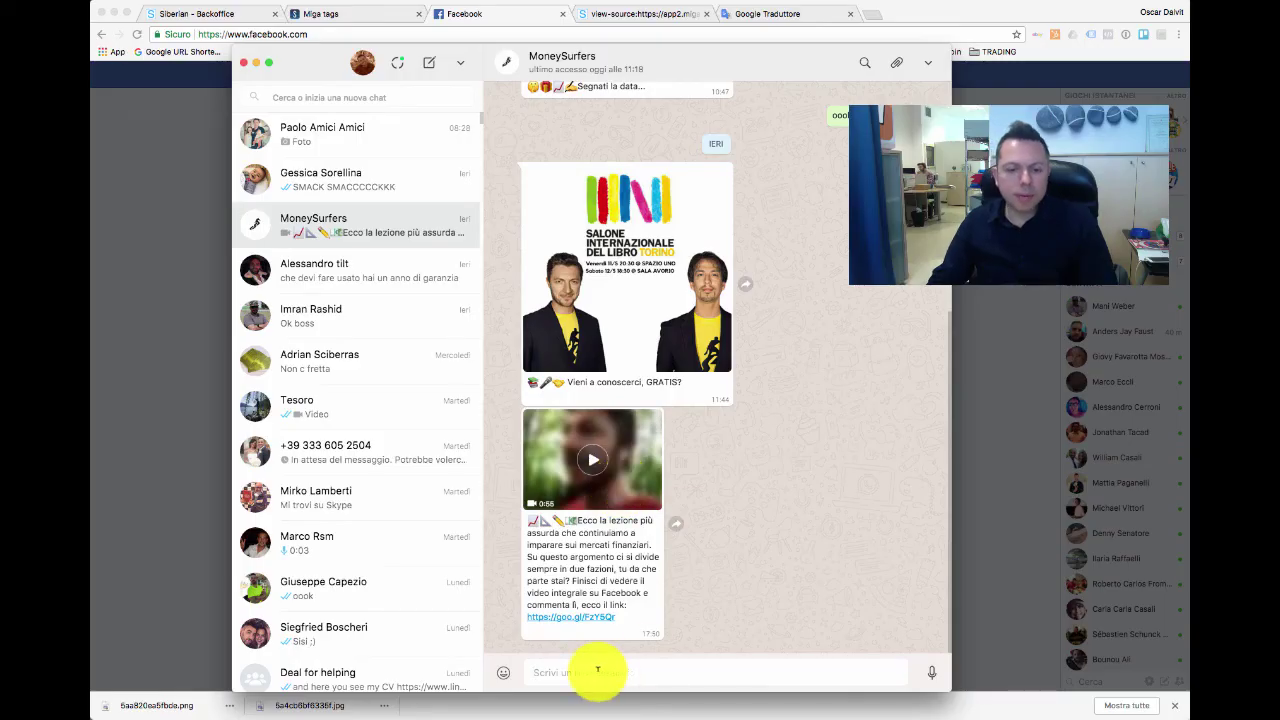
Paste the short goo.gl link into the MoneySurfers WhatsApp message to show its preview
{"action": "left_click", "coordinate": [566, 673]}
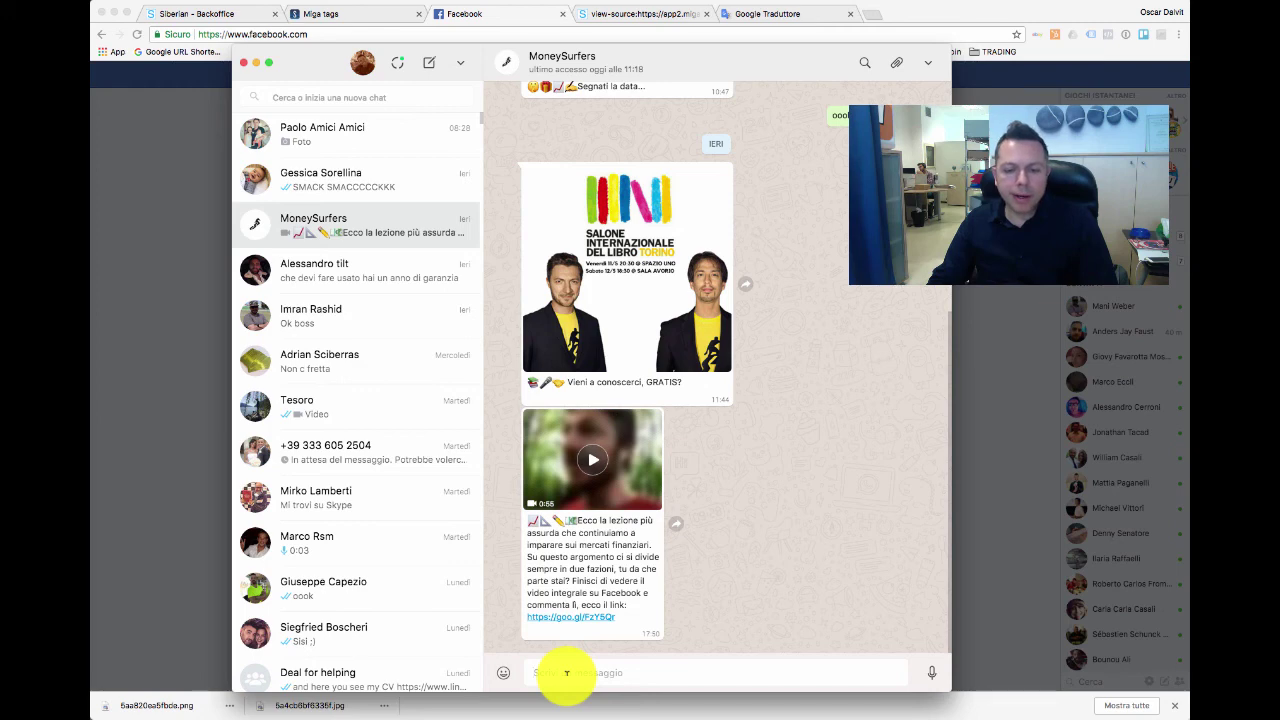
{"action": "type", "text": "https://goo.gl/BV4vZ4"}
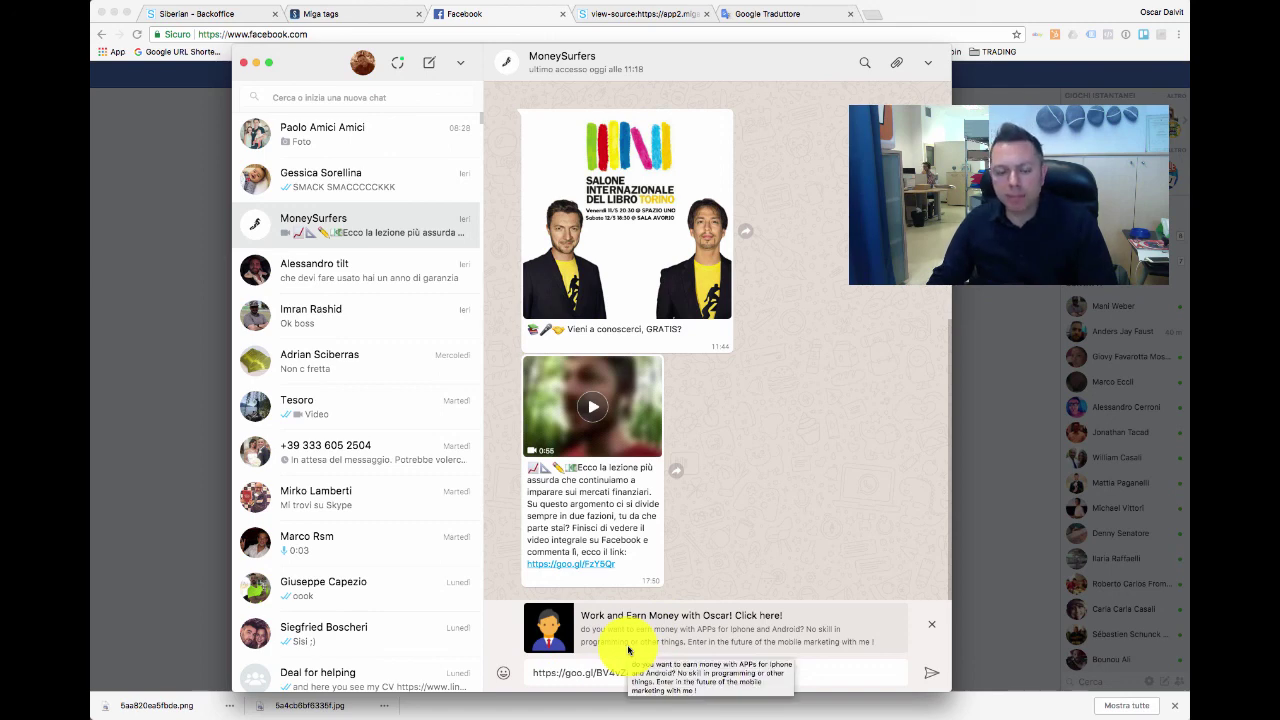
{"action": "left_click", "coordinate": [143, 263]}
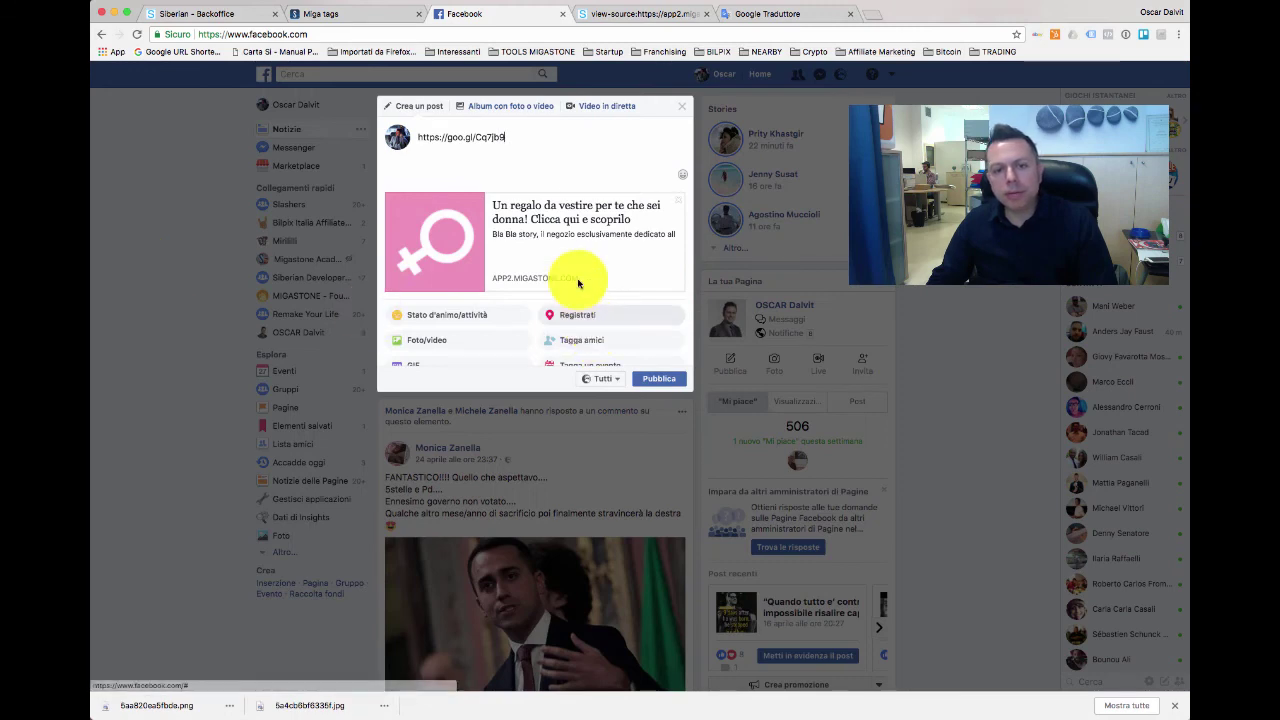